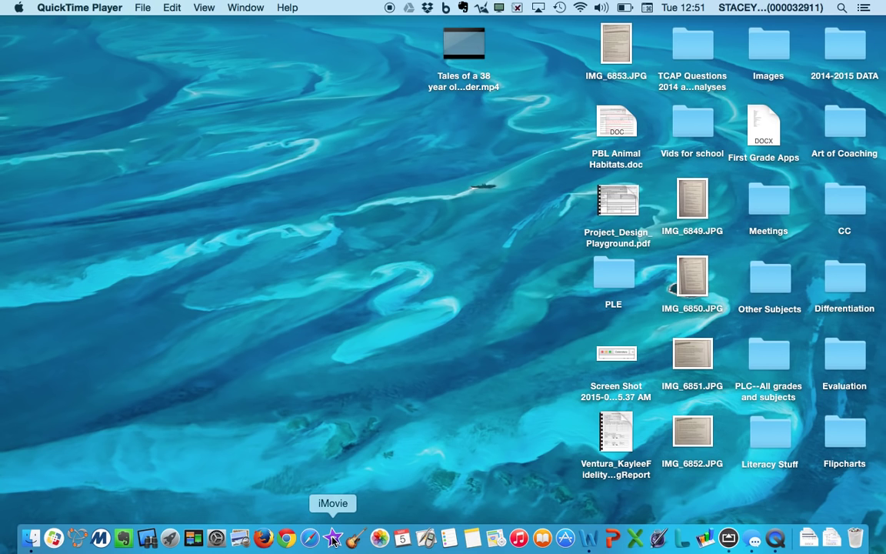
# Launch iMovie from the Dock.
pyautogui.click(332, 539)
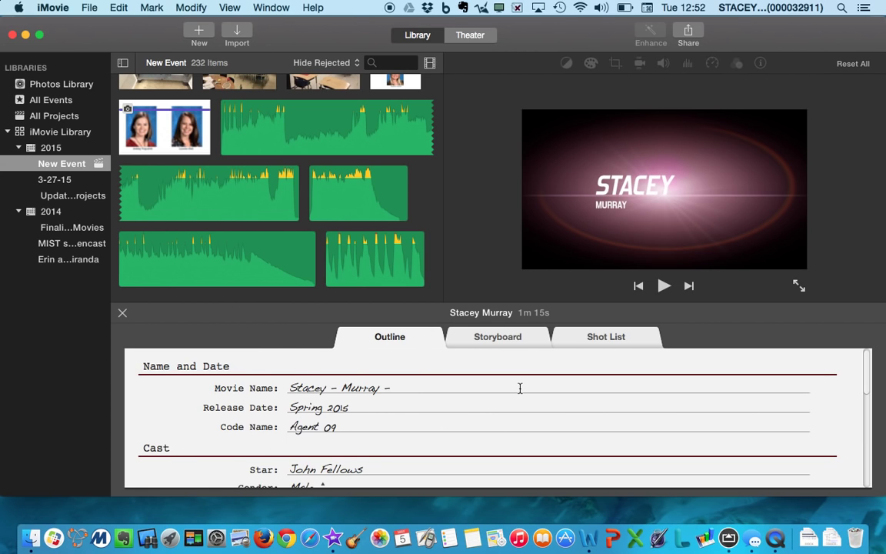
# Review the trailer's Outline, then switch to its Storyboard of title cards and placeholder shots.
pyautogui.scroll(-3, 211, 426)
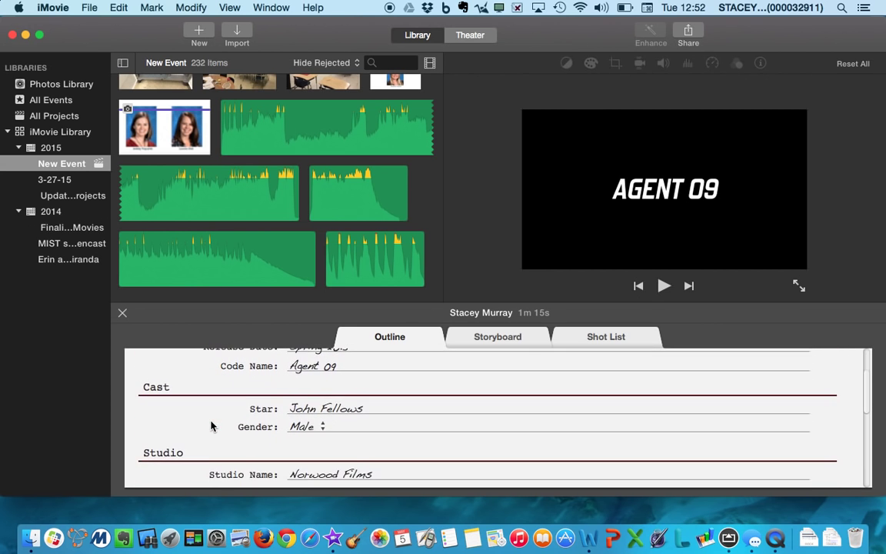
pyautogui.scroll(-3, 212, 426)
pyautogui.scroll(5, 211, 427)
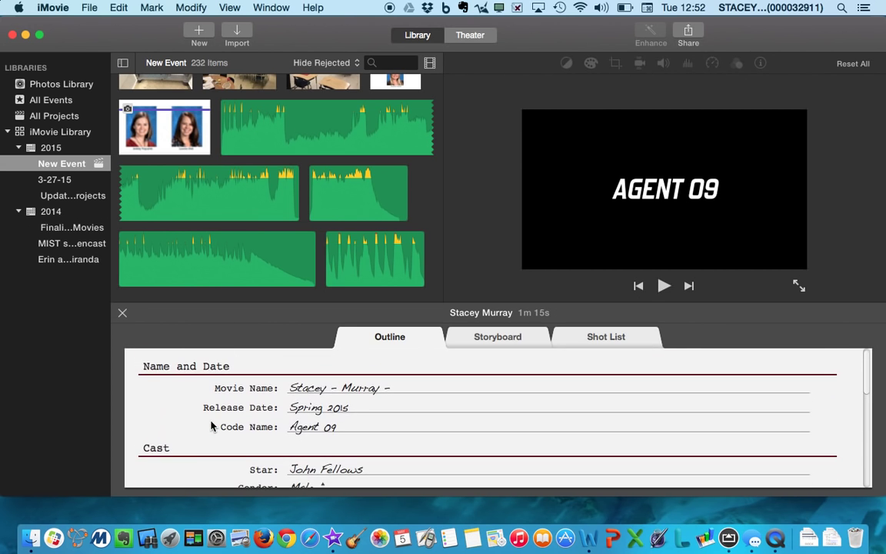
pyautogui.click(492, 338)
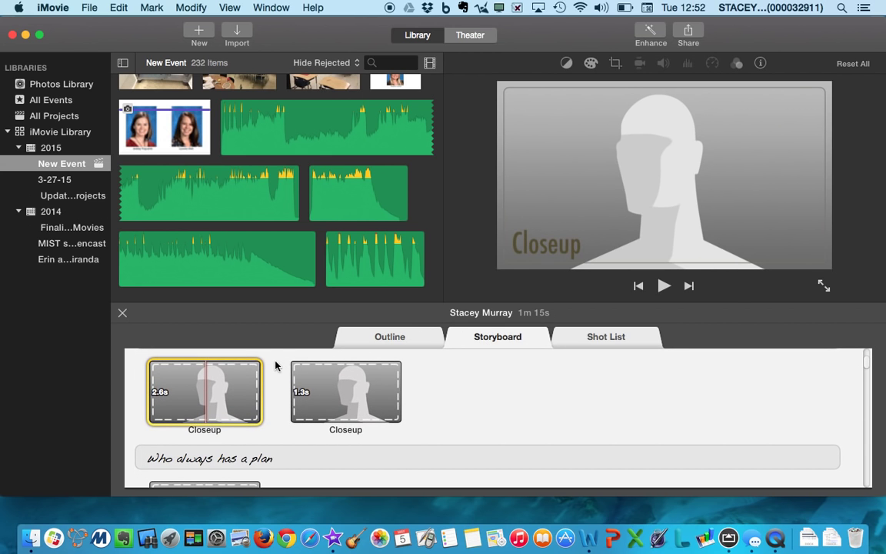
pyautogui.scroll(3, 271, 366)
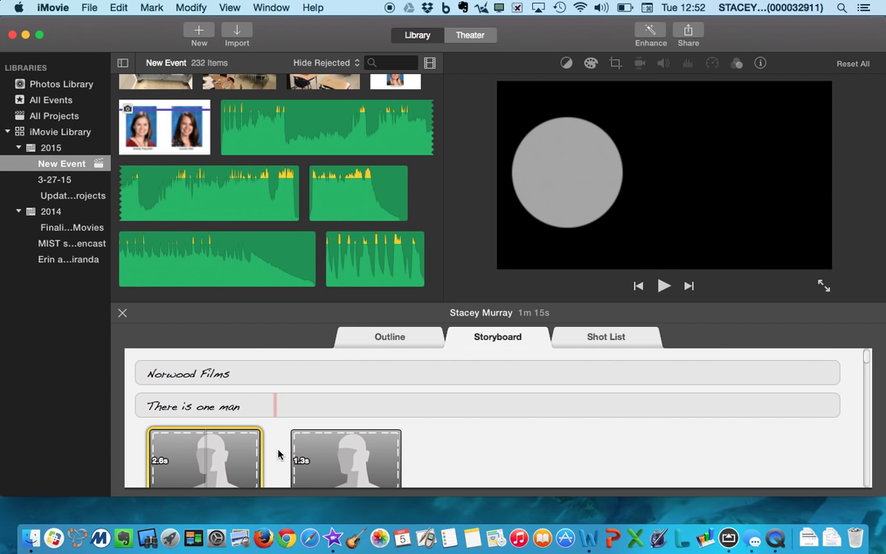
pyautogui.scroll(-4, 277, 455)
pyautogui.scroll(-6, 278, 454)
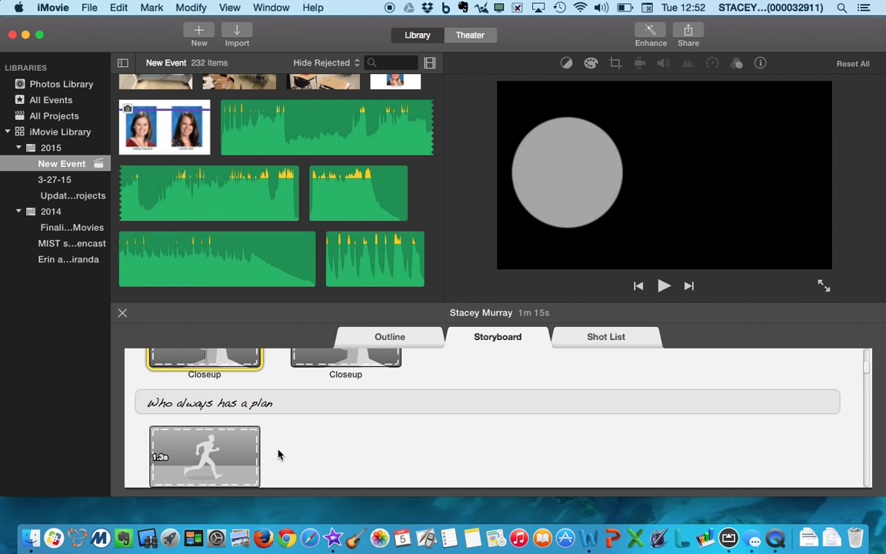
pyautogui.scroll(-5, 278, 454)
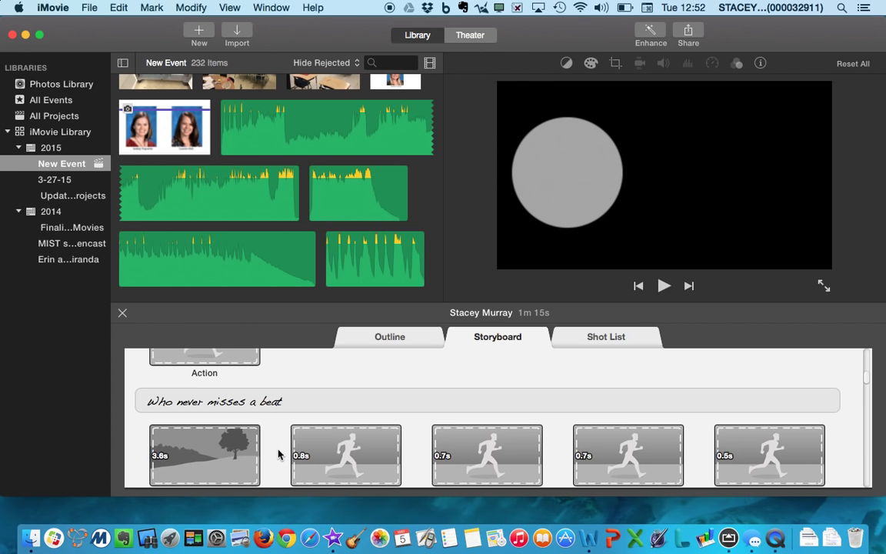
pyautogui.scroll(-6, 278, 455)
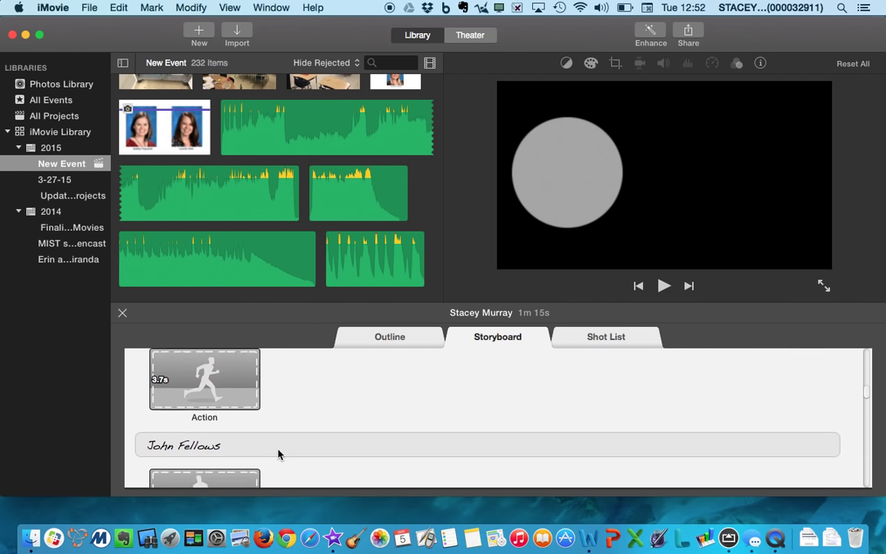
pyautogui.scroll(-5, 278, 454)
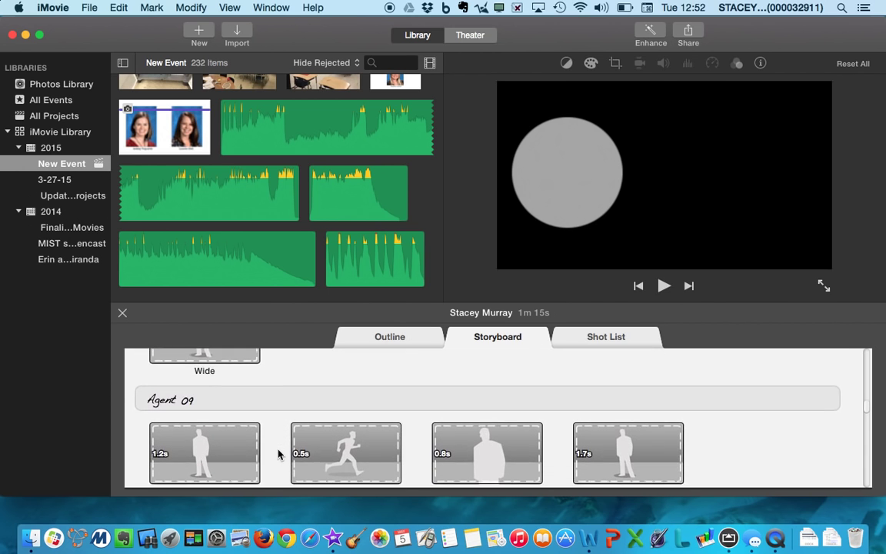
pyautogui.scroll(-5, 278, 454)
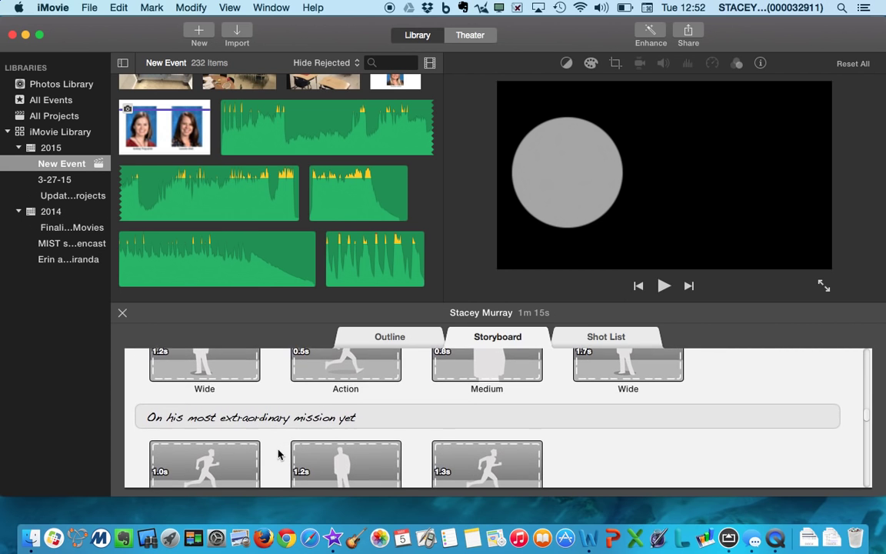
pyautogui.scroll(-5, 279, 455)
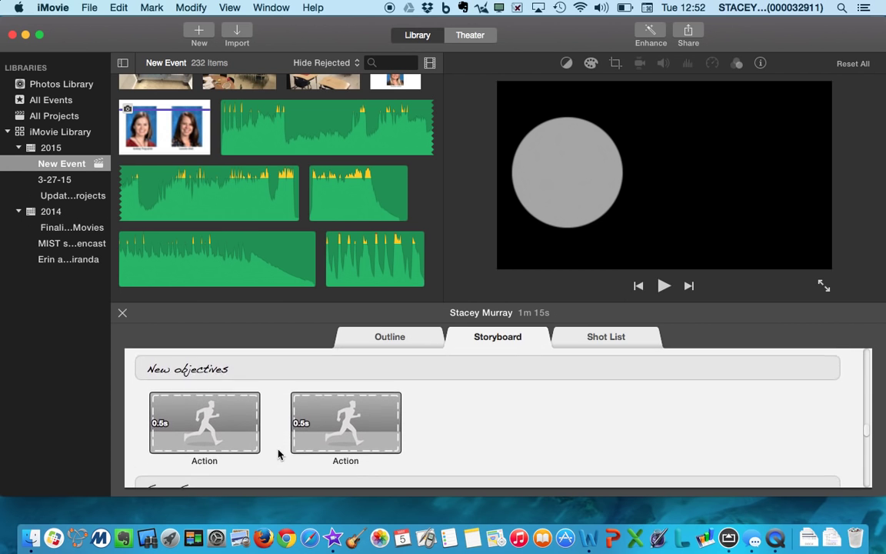
pyautogui.scroll(-5, 278, 454)
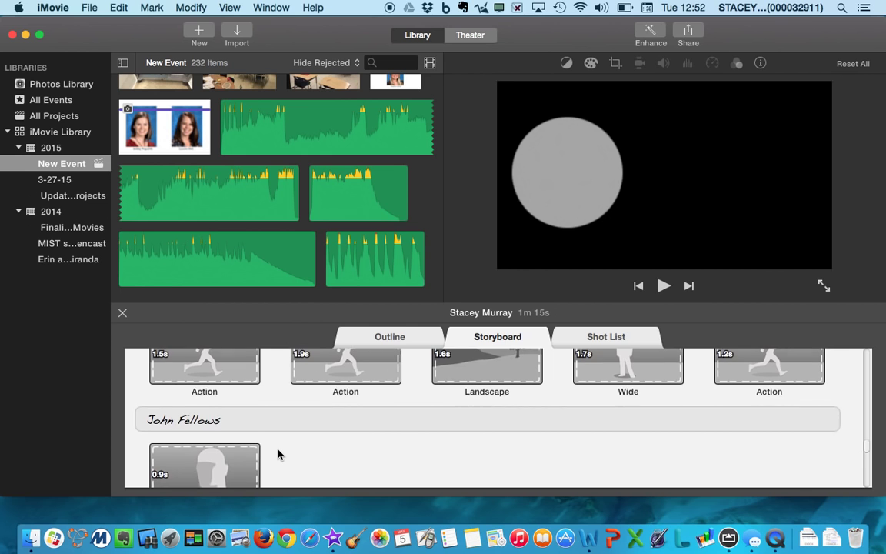
pyautogui.scroll(-5, 278, 454)
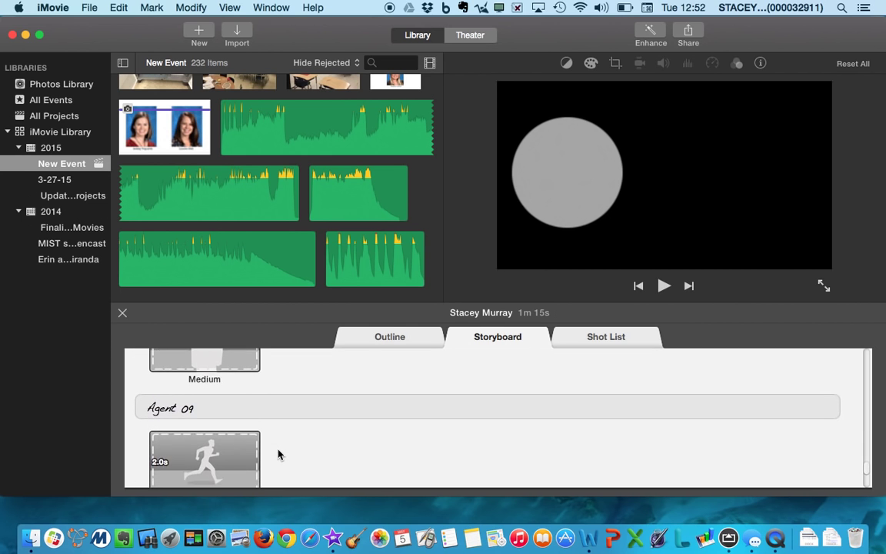
pyautogui.scroll(8, 278, 454)
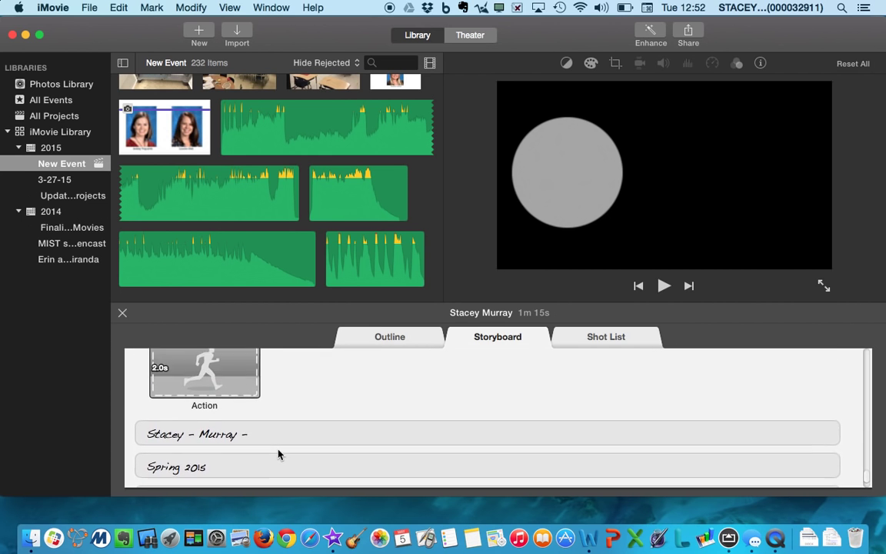
pyautogui.scroll(6, 278, 454)
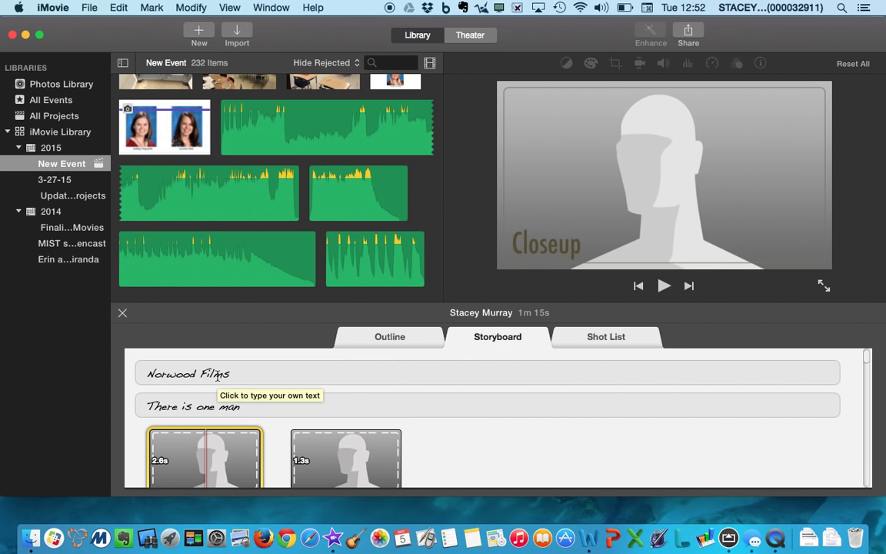
# Open the 'Tales of a 38 year old 4th grader' trailer from All Projects.
pyautogui.click(53, 117)
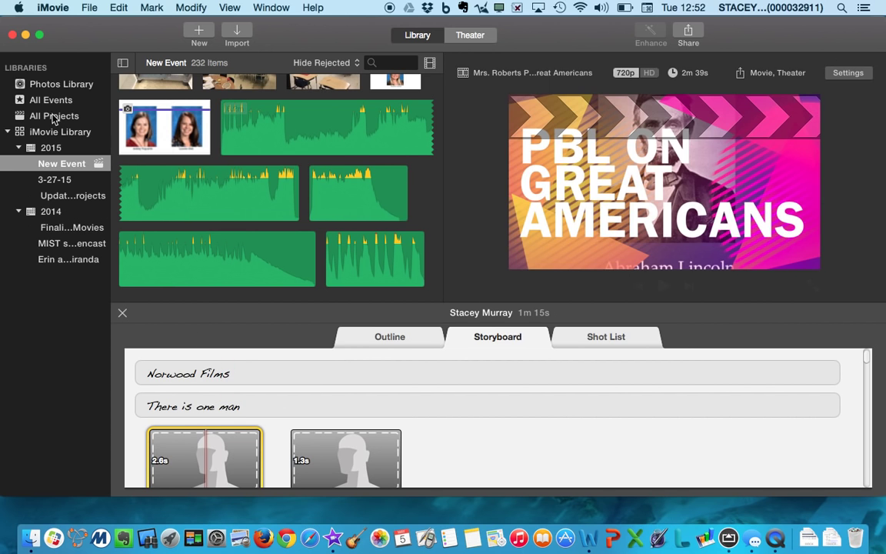
pyautogui.click(54, 117)
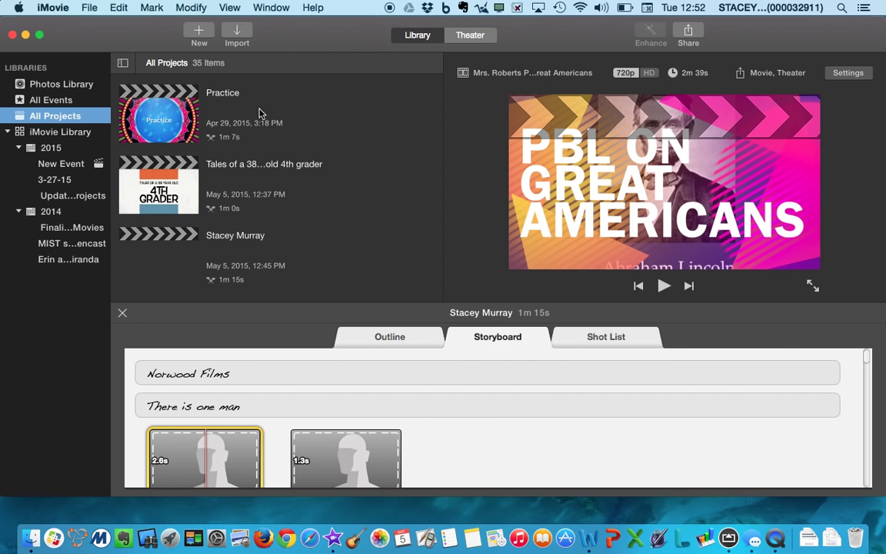
pyautogui.click(175, 248)
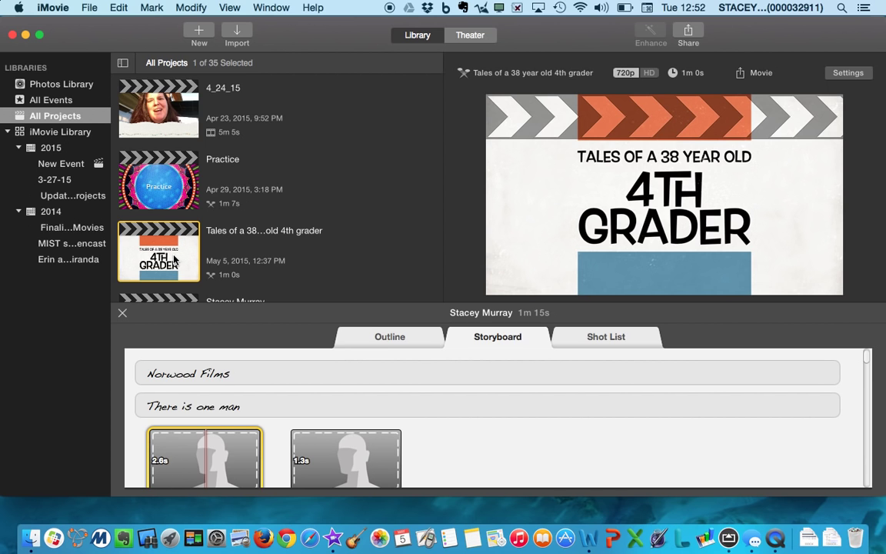
pyautogui.doubleClick(174, 262)
# Select the storyboard's first title, 'Really old 4th Grader Films'.
pyautogui.scroll(-2, 319, 404)
pyautogui.scroll(3, 321, 404)
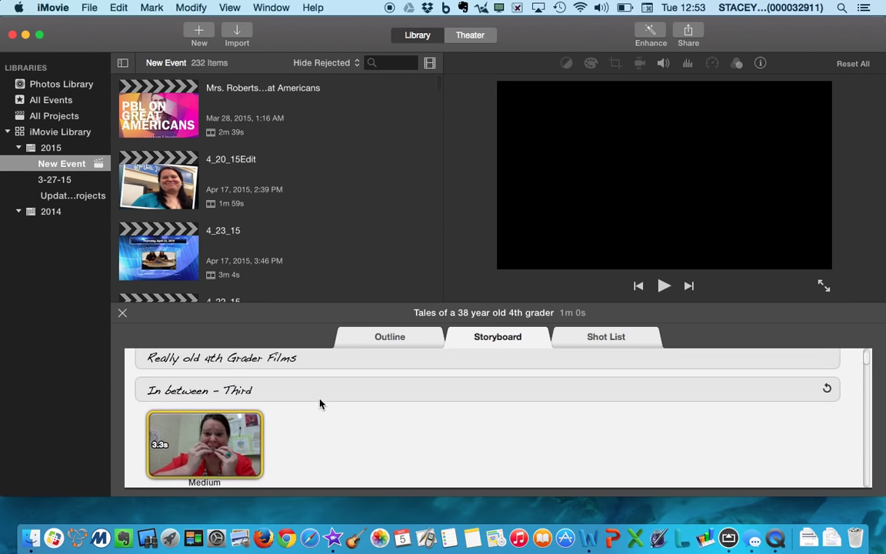
pyautogui.scroll(1, 321, 404)
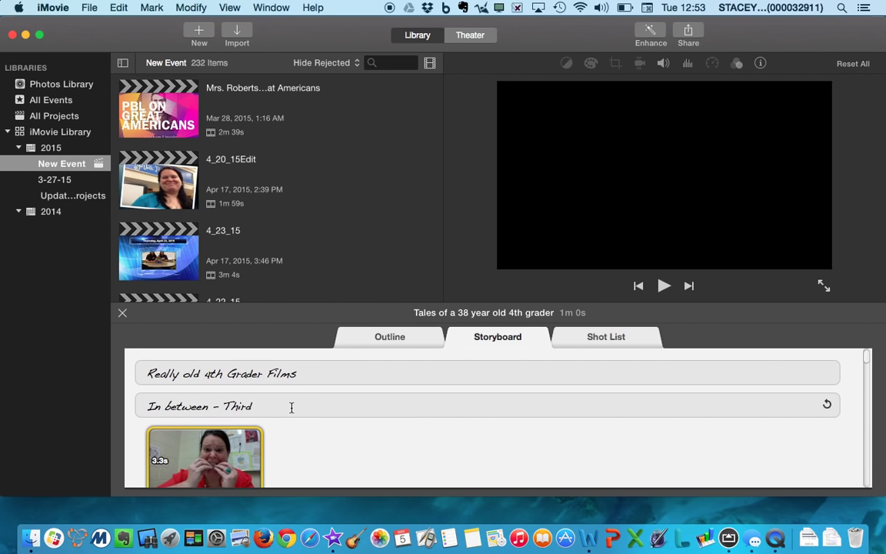
pyautogui.click(291, 375)
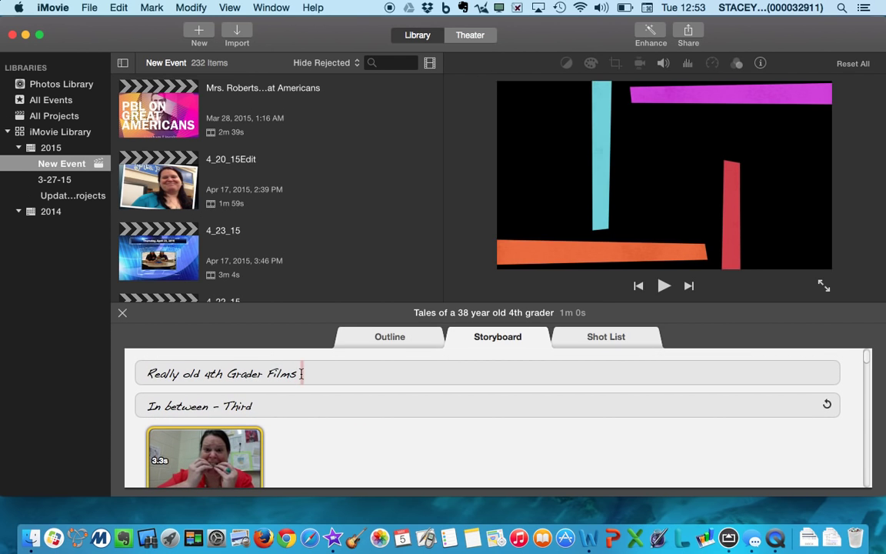
# Replace the studio title text with 'Really Old 4th Grader Films'.
pyautogui.click(299, 374)
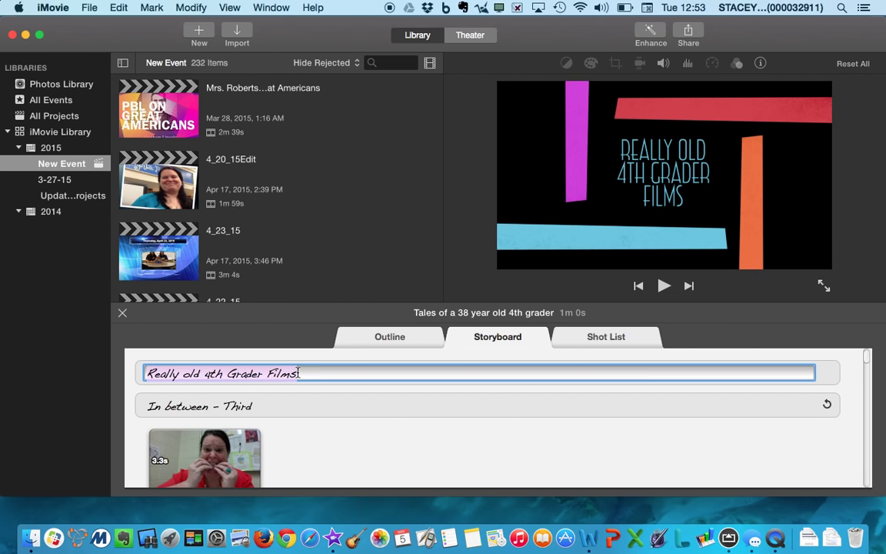
pyautogui.press('BackSpace')
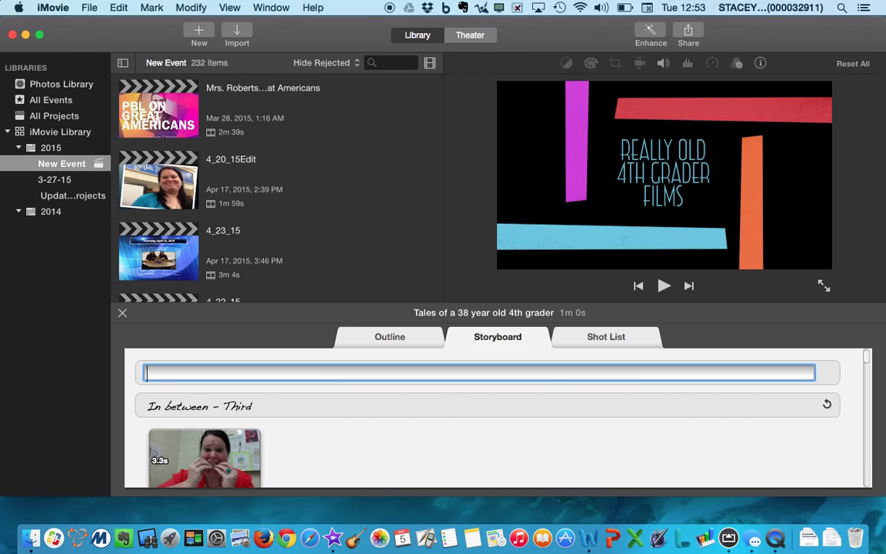
pyautogui.write('Re')
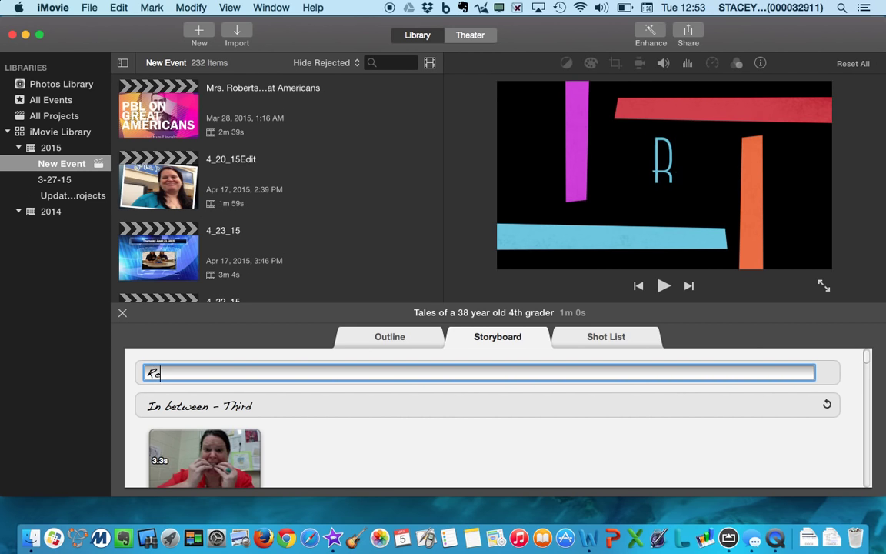
pyautogui.write('ally Ol')
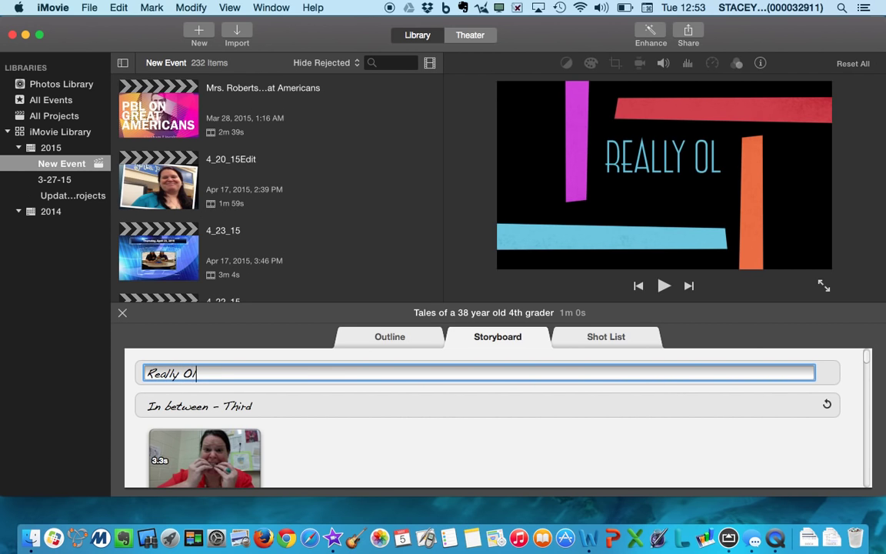
pyautogui.write('d Grader')
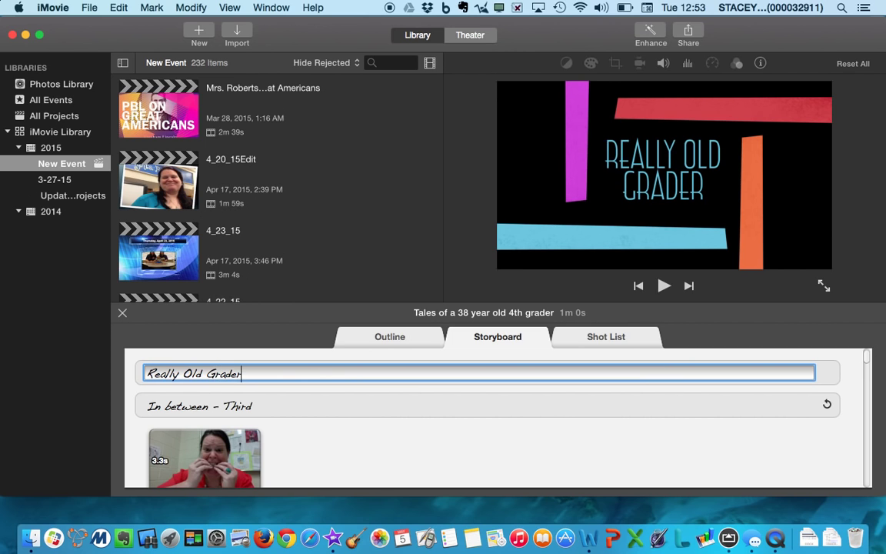
pyautogui.press('BackSpace')
pyautogui.press('BackSpace')
pyautogui.press('BackSpace')
pyautogui.press('BackSpace')
pyautogui.press('BackSpace')
pyautogui.press('BackSpace')
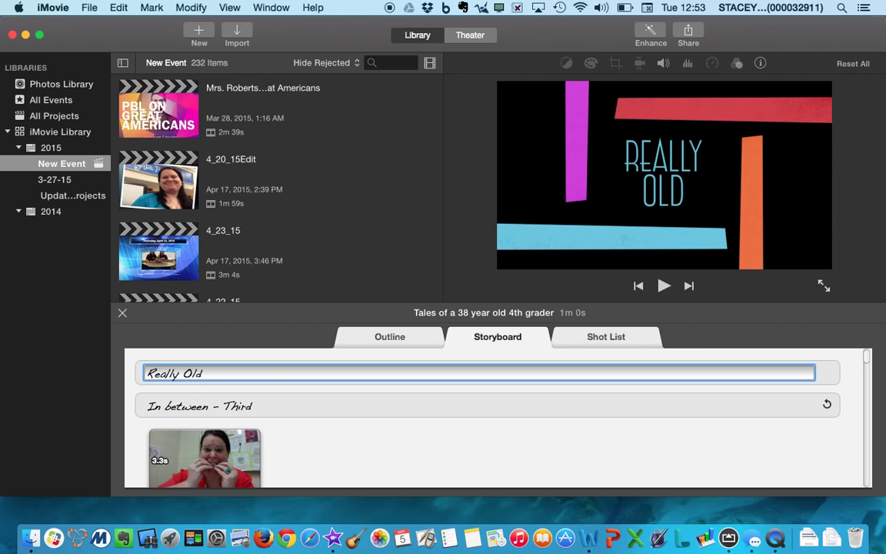
pyautogui.write('4th Grader')
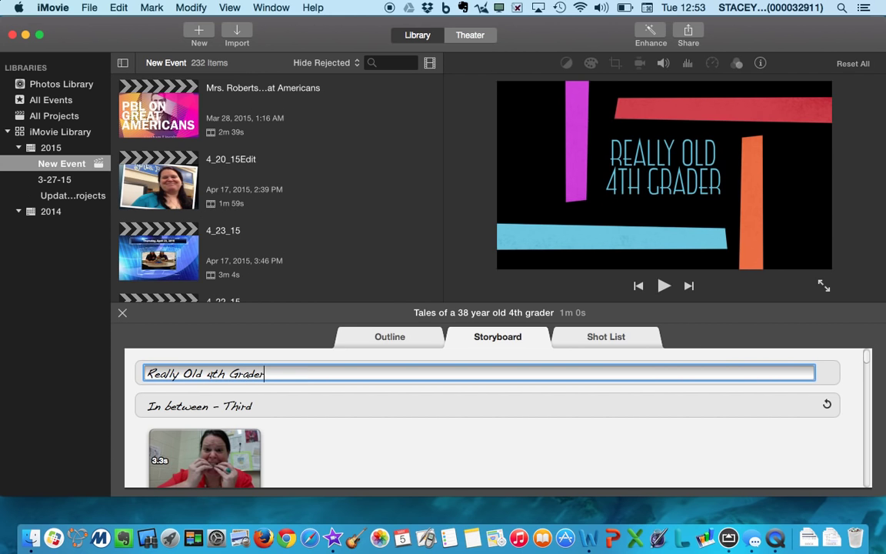
pyautogui.write(' F')
pyautogui.press('BackSpace')
pyautogui.write('Films')
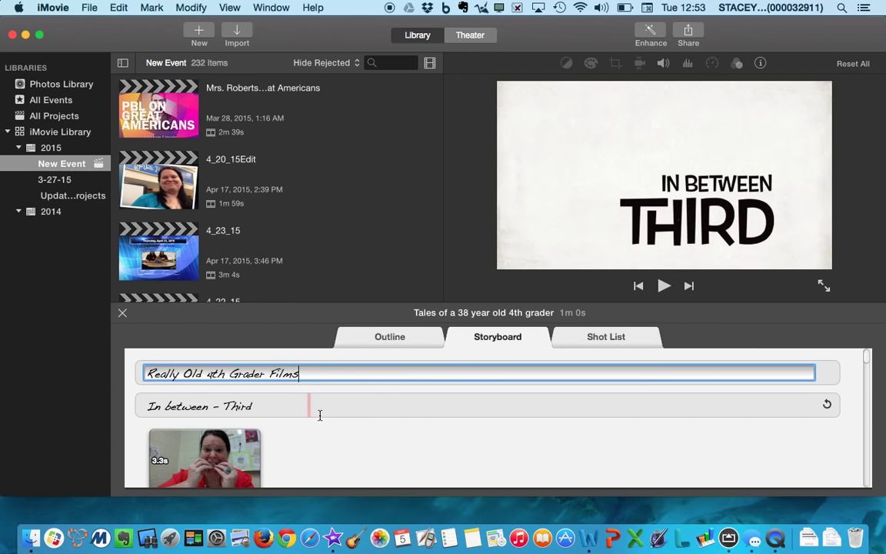
pyautogui.scroll(-1, 318, 413)
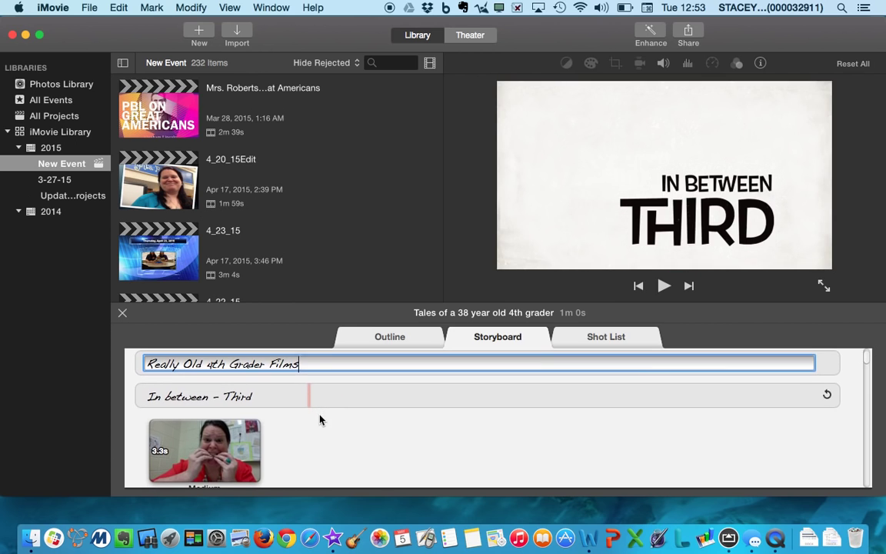
pyautogui.scroll(-1, 320, 413)
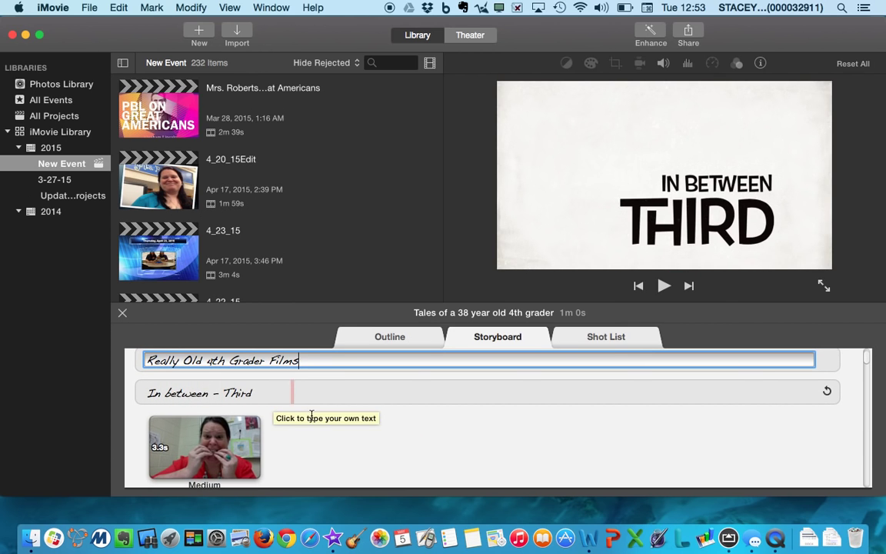
pyautogui.scroll(-5, 310, 415)
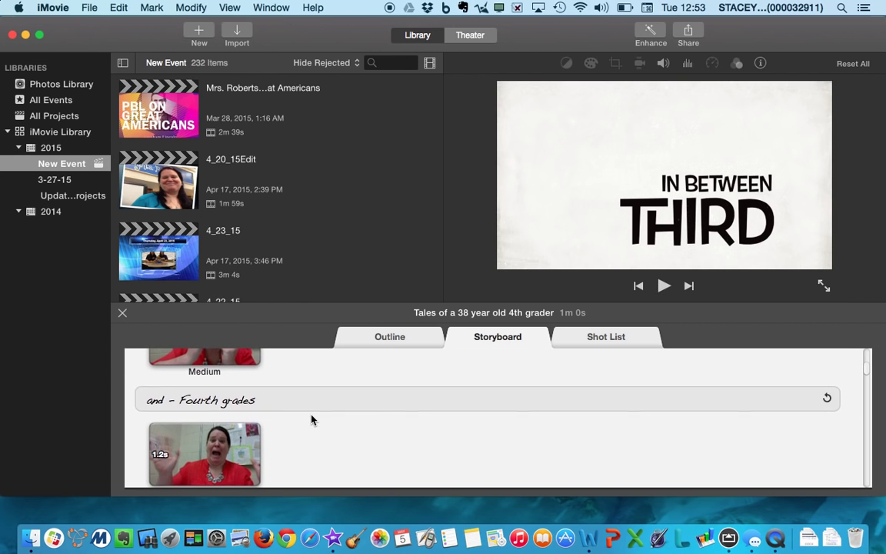
pyautogui.scroll(3, 311, 419)
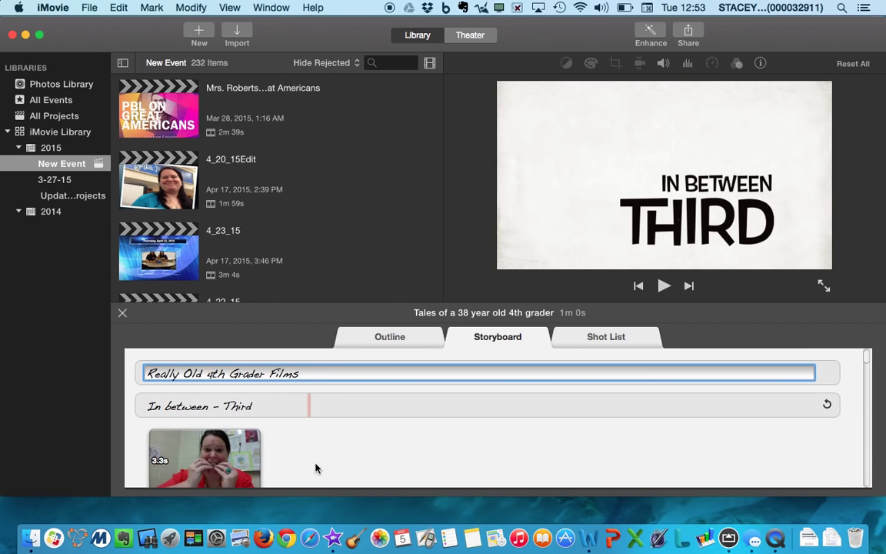
pyautogui.scroll(-8, 316, 468)
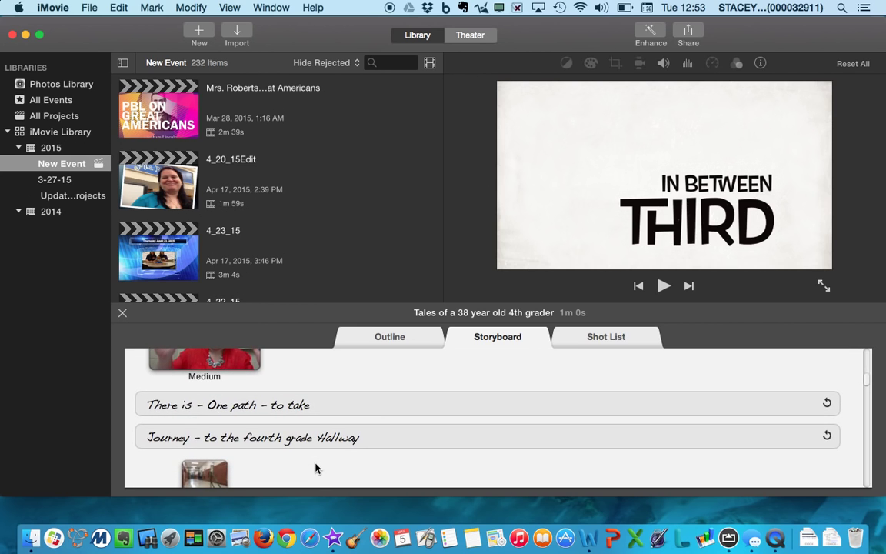
pyautogui.scroll(-5, 316, 468)
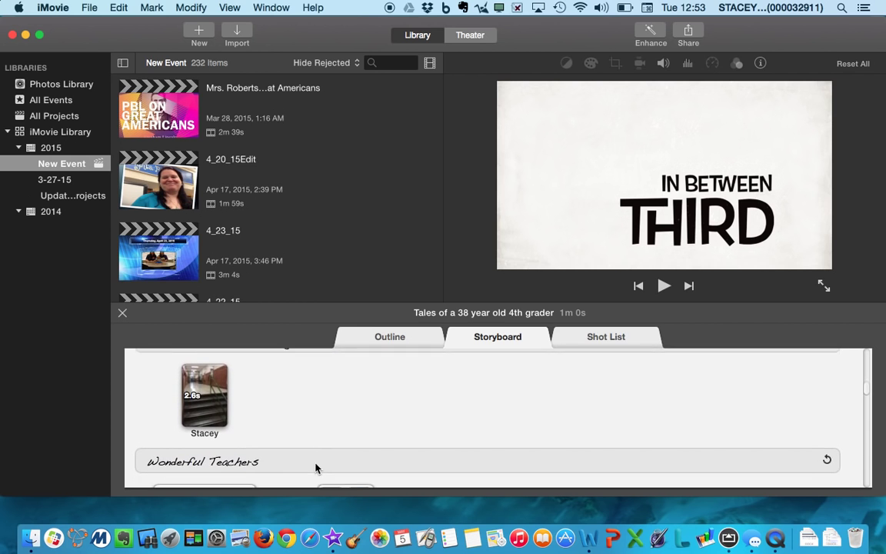
pyautogui.scroll(-5, 315, 468)
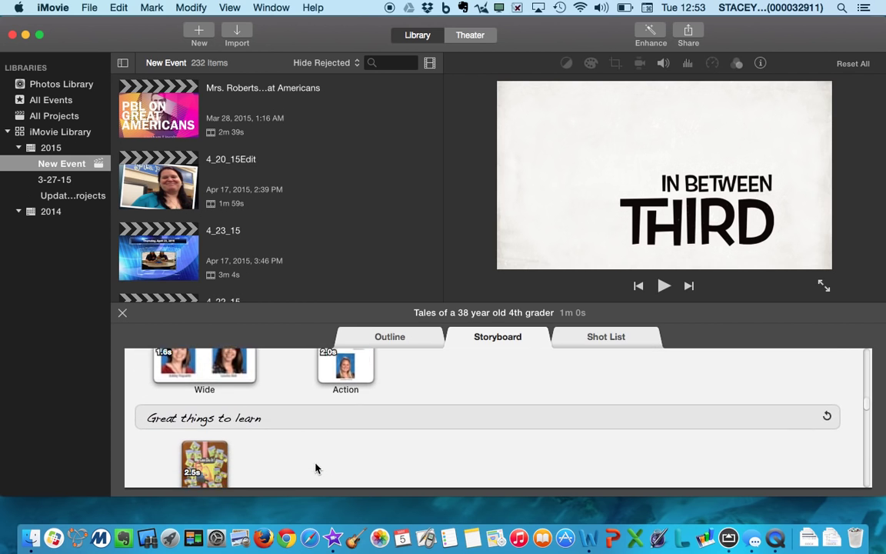
pyautogui.scroll(-4, 315, 468)
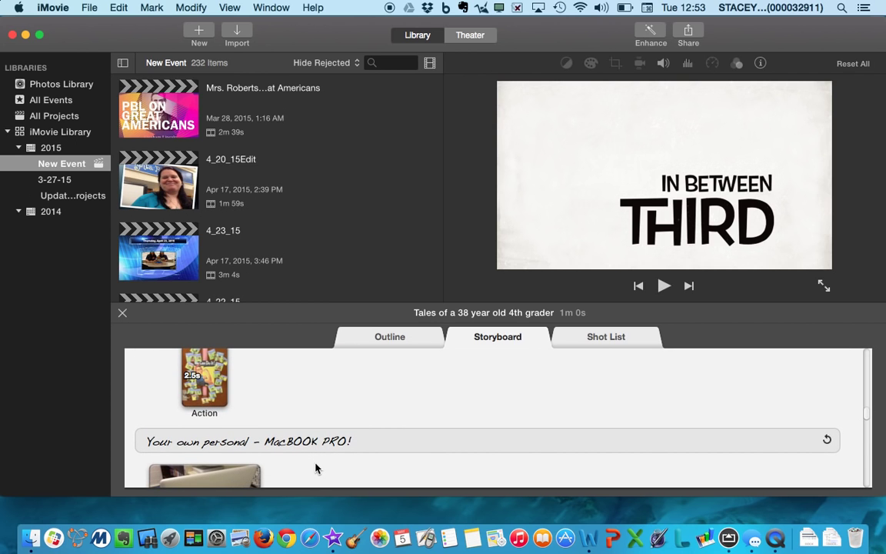
pyautogui.scroll(-2, 316, 467)
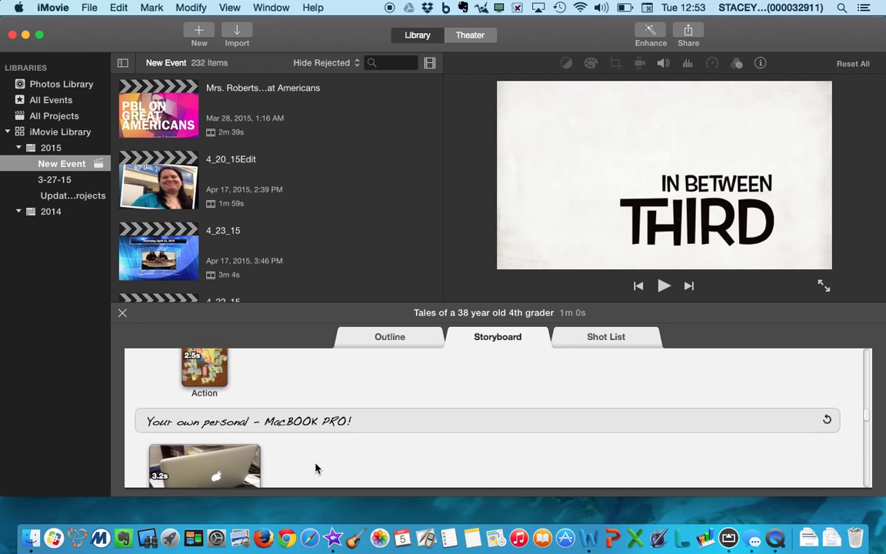
pyautogui.scroll(10, 315, 468)
pyautogui.scroll(6, 315, 467)
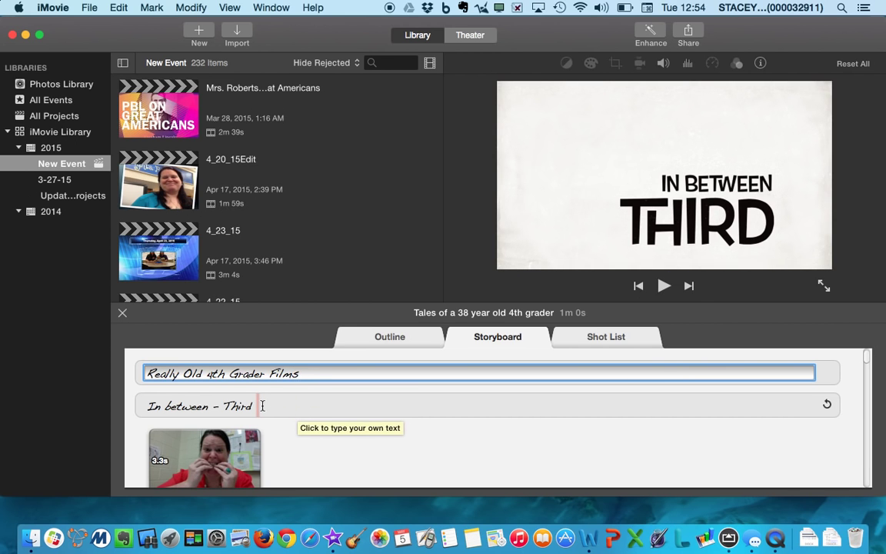
pyautogui.scroll(-5, 300, 457)
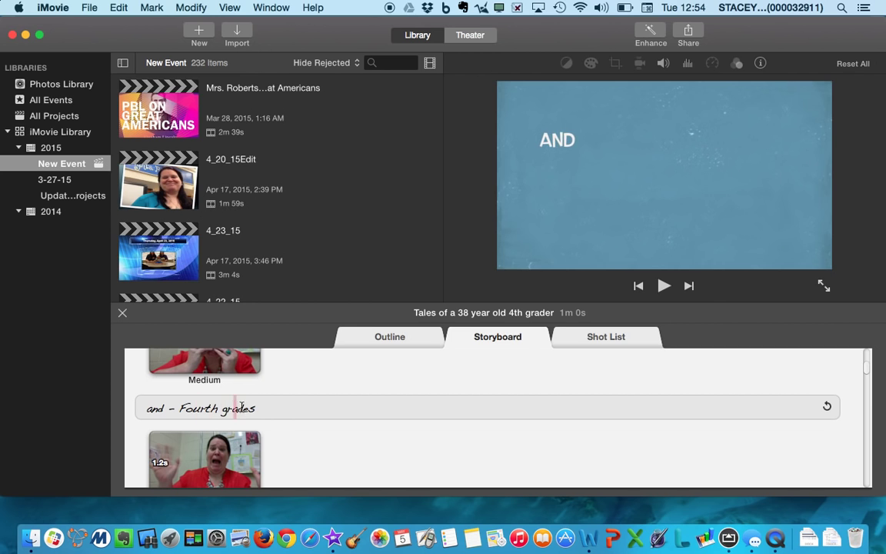
pyautogui.scroll(-5, 343, 440)
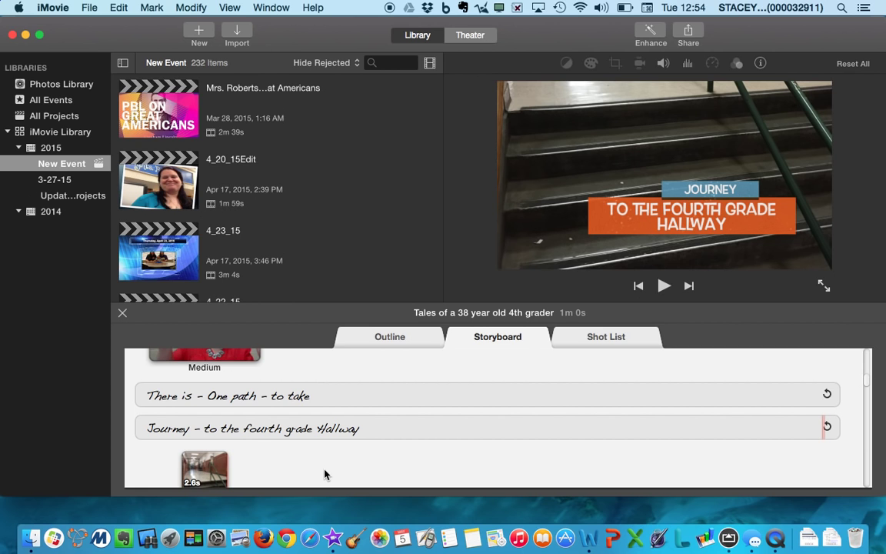
pyautogui.scroll(-1, 323, 474)
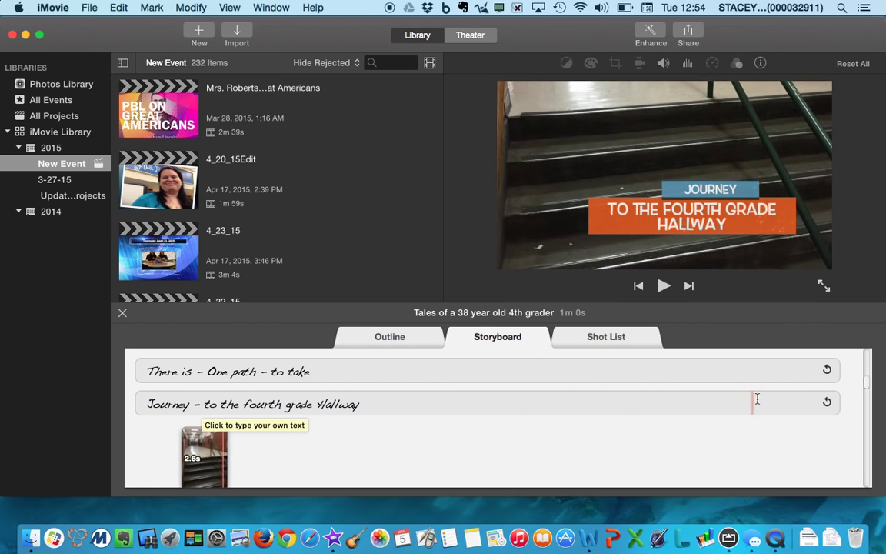
pyautogui.scroll(-1, 429, 442)
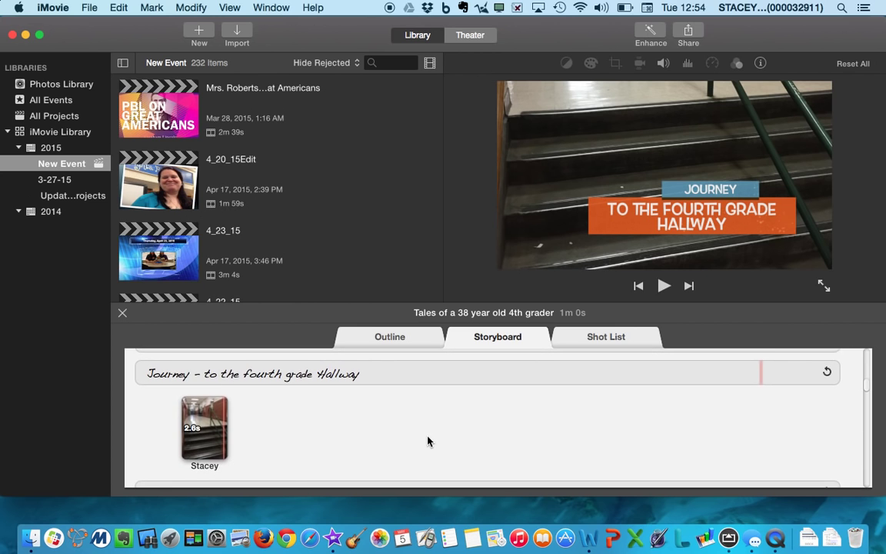
pyautogui.scroll(-4, 428, 442)
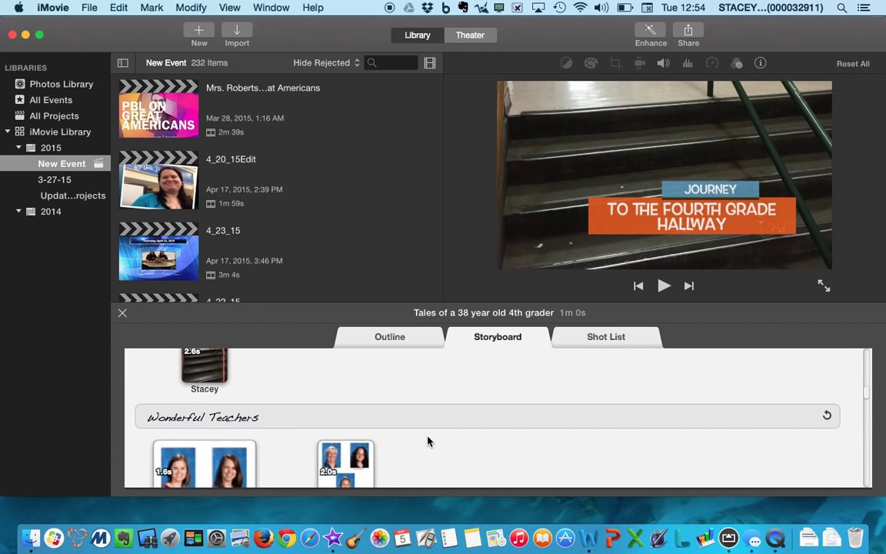
pyautogui.scroll(-3, 429, 441)
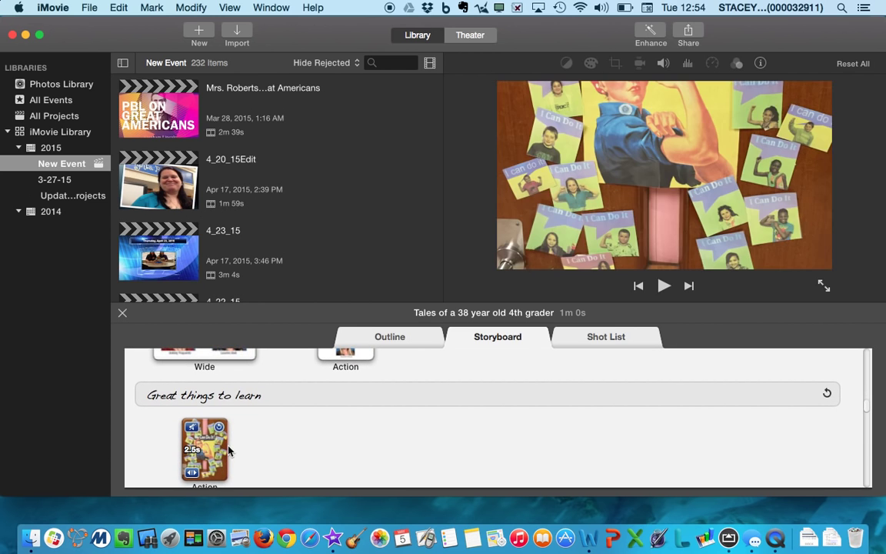
pyautogui.scroll(-7, 312, 442)
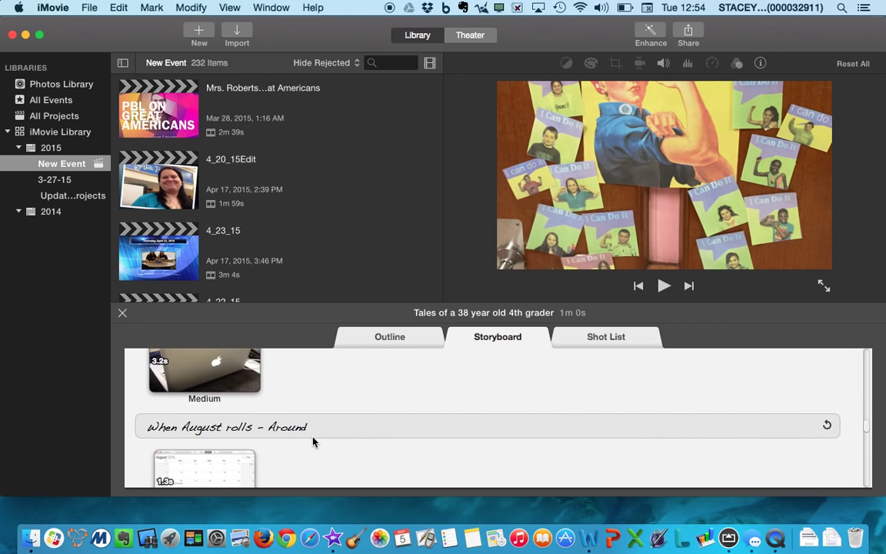
pyautogui.scroll(-8, 313, 442)
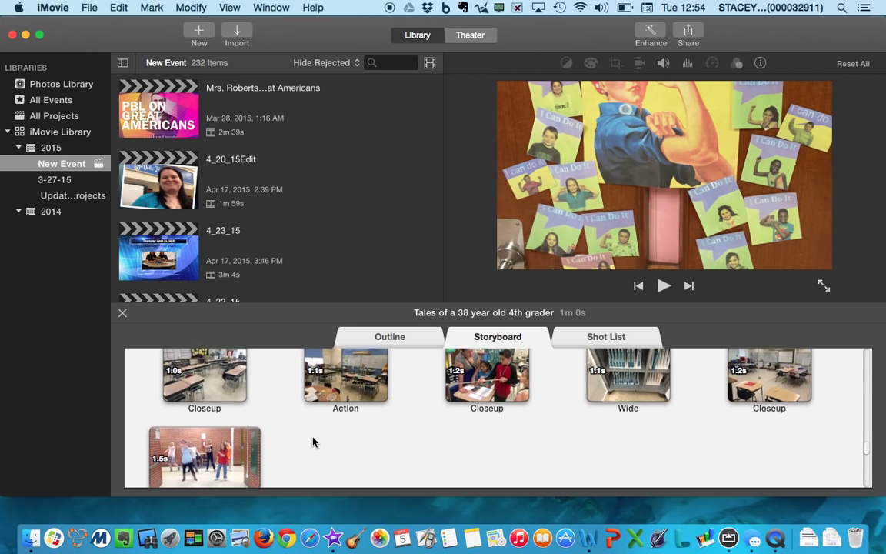
pyautogui.scroll(-5, 312, 441)
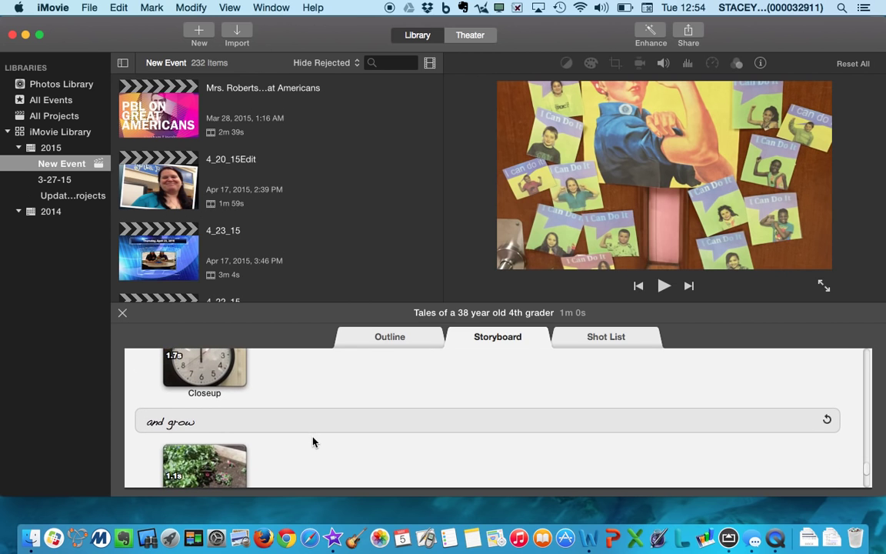
pyautogui.scroll(-5, 312, 441)
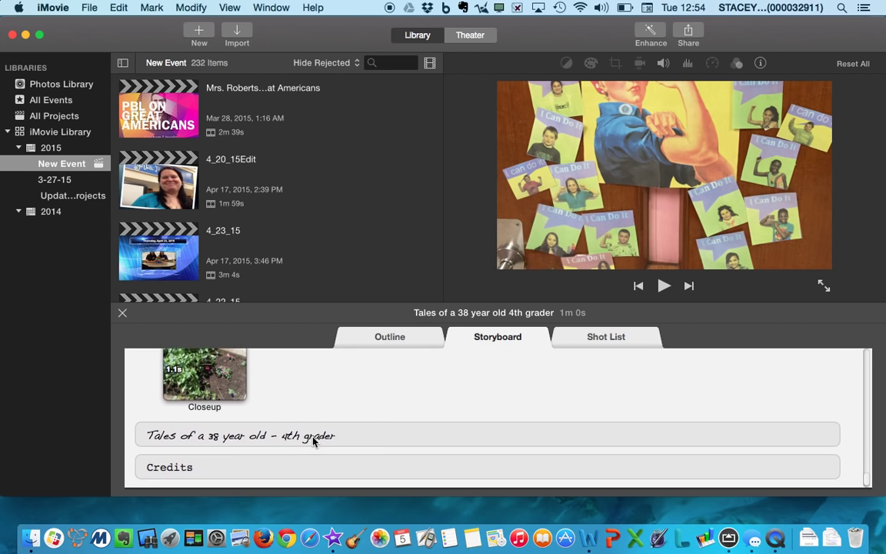
pyautogui.scroll(10, 376, 444)
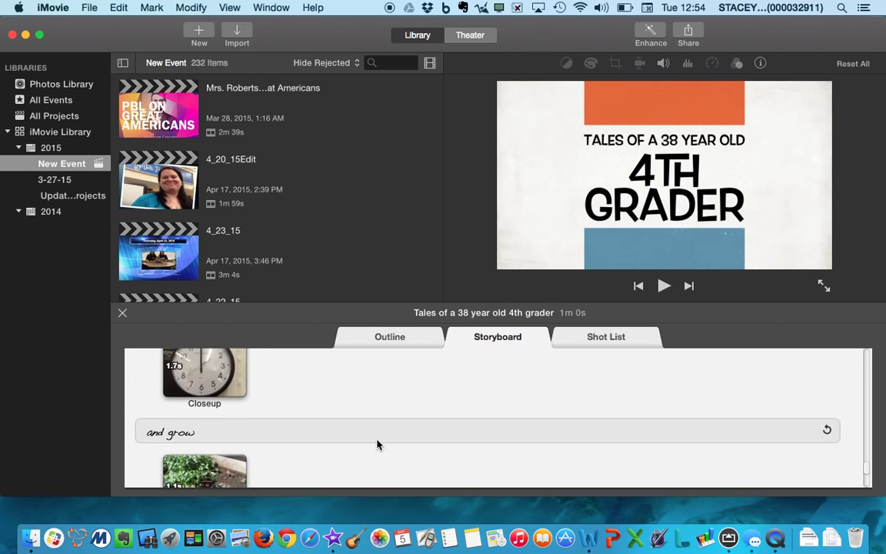
pyautogui.scroll(2, 377, 445)
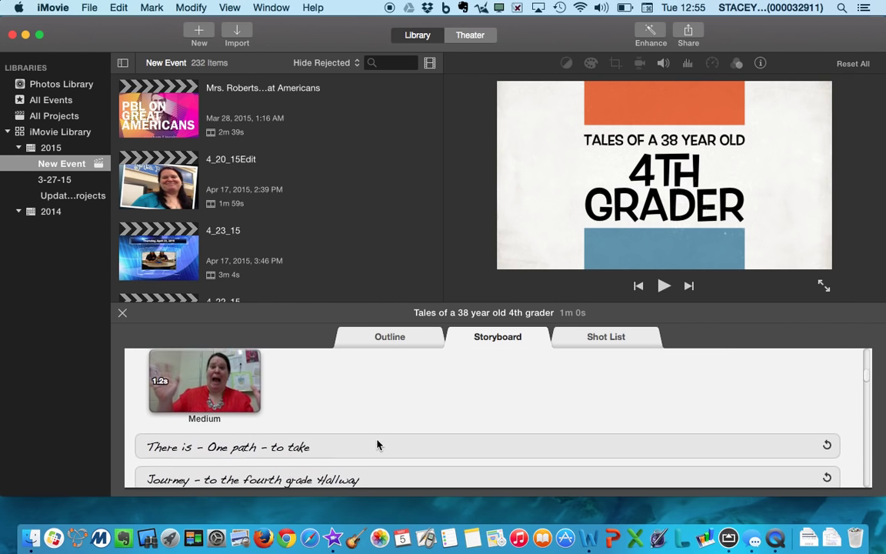
pyautogui.scroll(5, 377, 444)
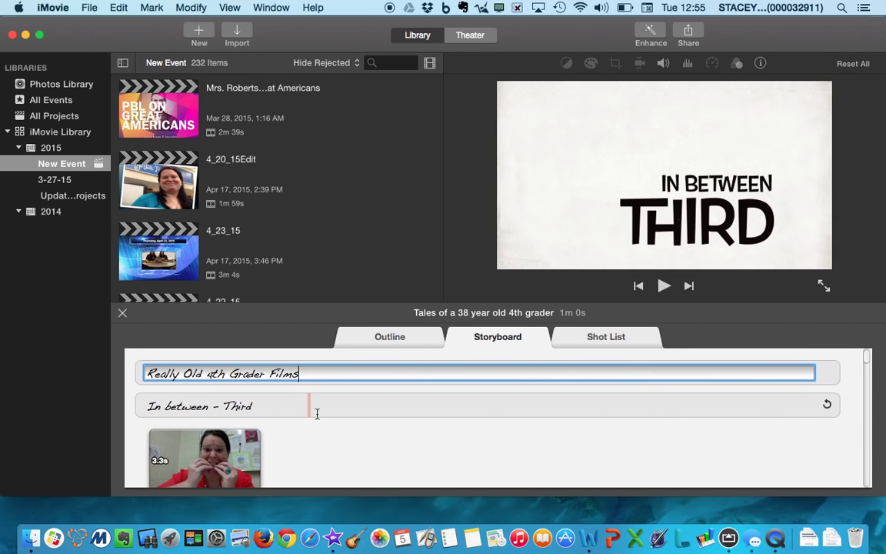